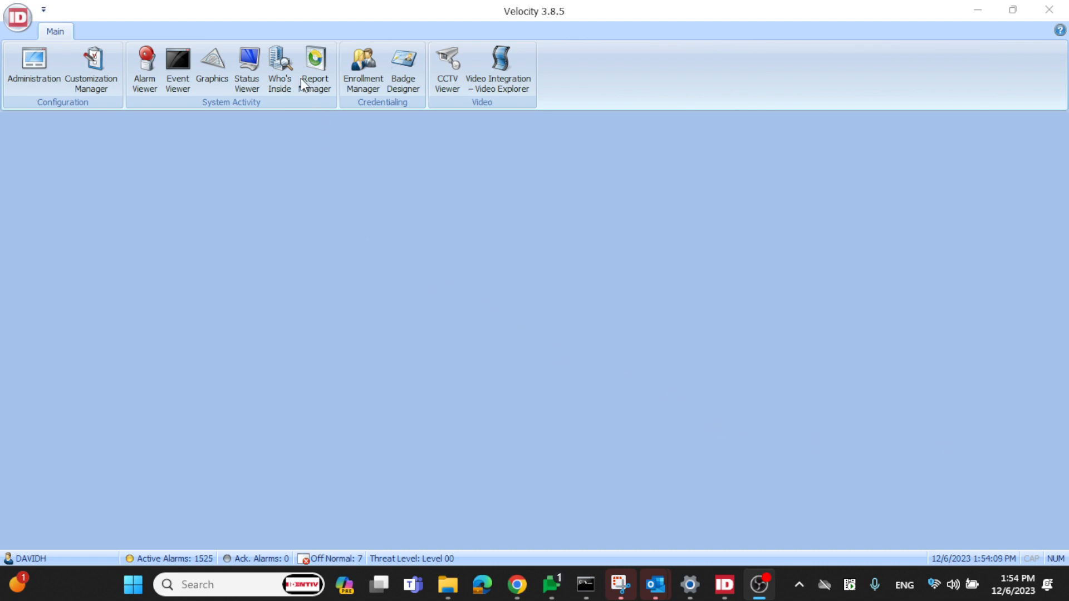
Open Who's Inside and show the empty zones in the zones list briefly before hiding them again
{"action": "left_click", "coordinate": [275, 69]}
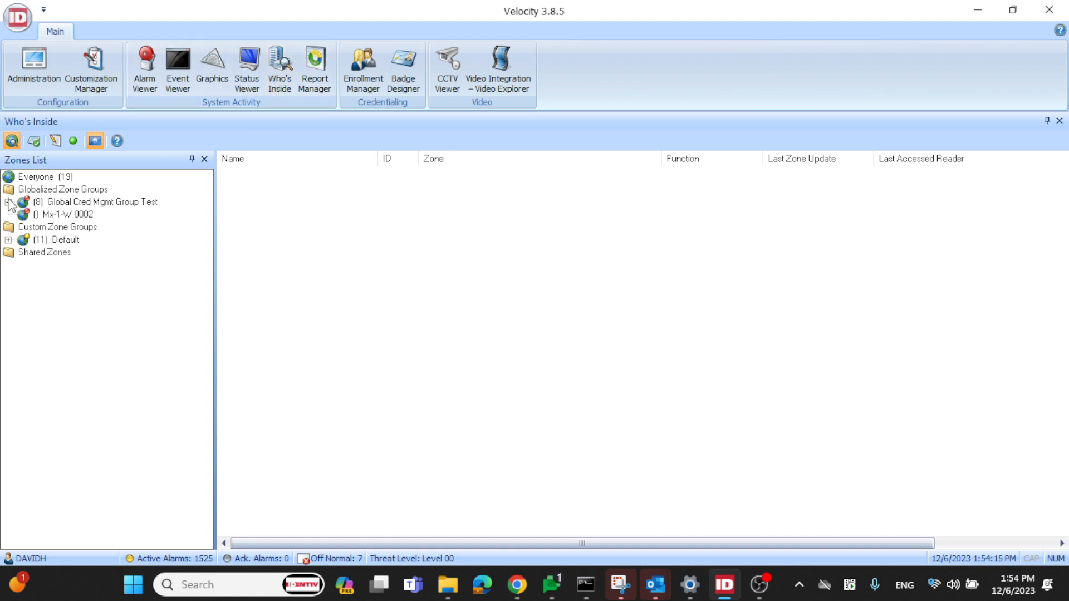
{"action": "left_click", "coordinate": [11, 142]}
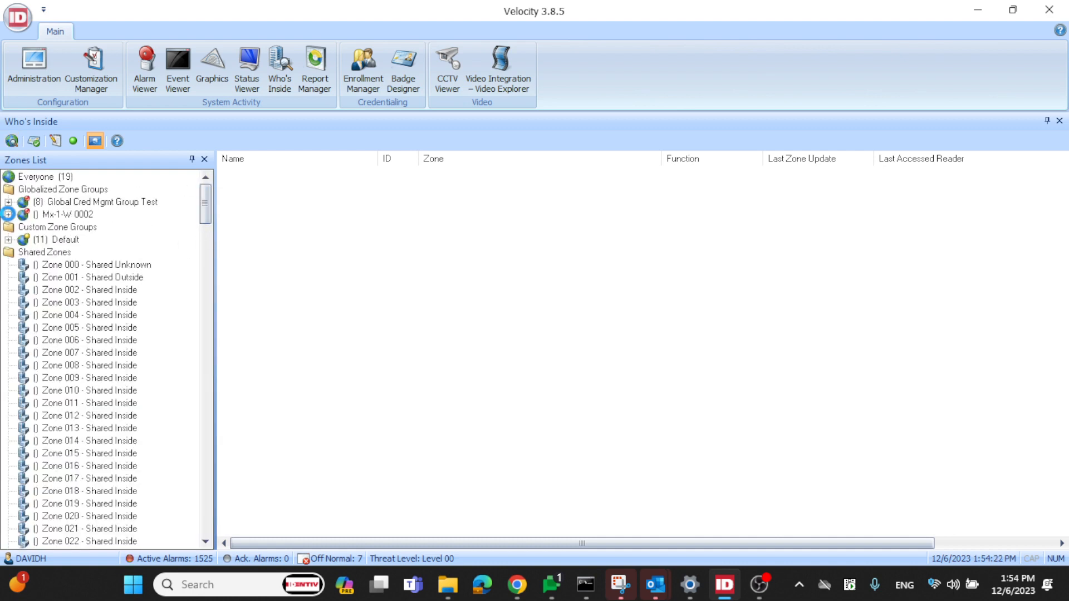
{"action": "left_click", "coordinate": [8, 215]}
{"action": "left_click", "coordinate": [8, 177]}
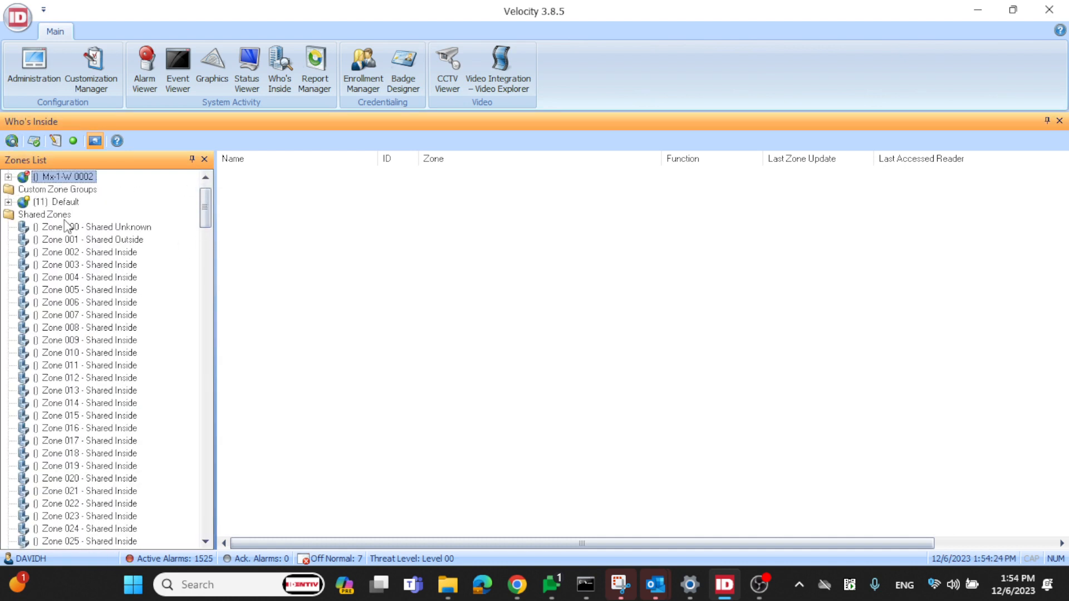
{"action": "scroll", "coordinate": [208, 205], "scroll_direction": "up", "scroll_amount": 1}
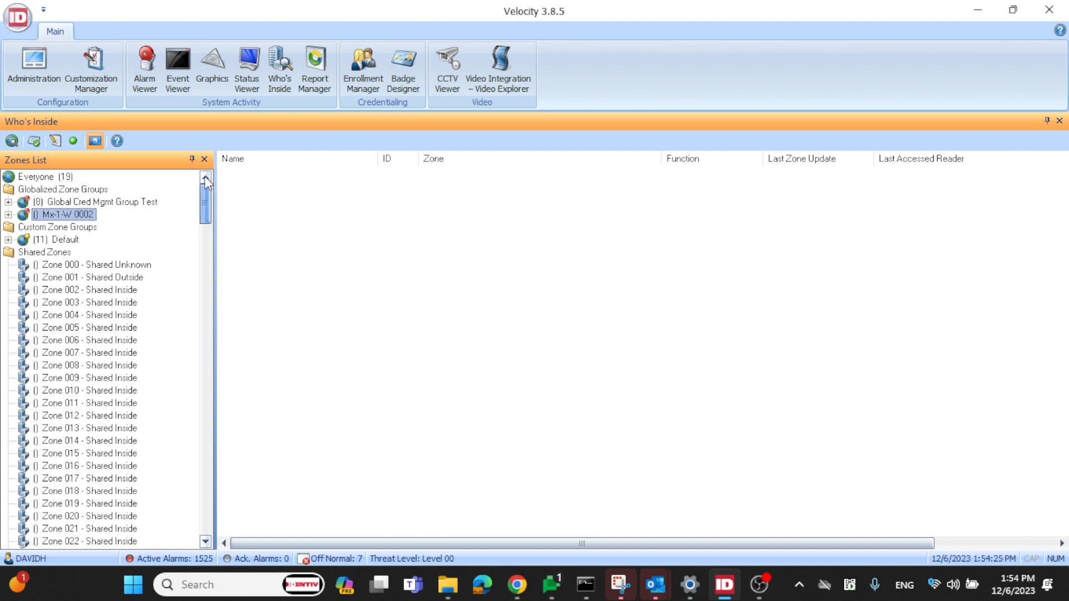
{"action": "left_click", "coordinate": [12, 141]}
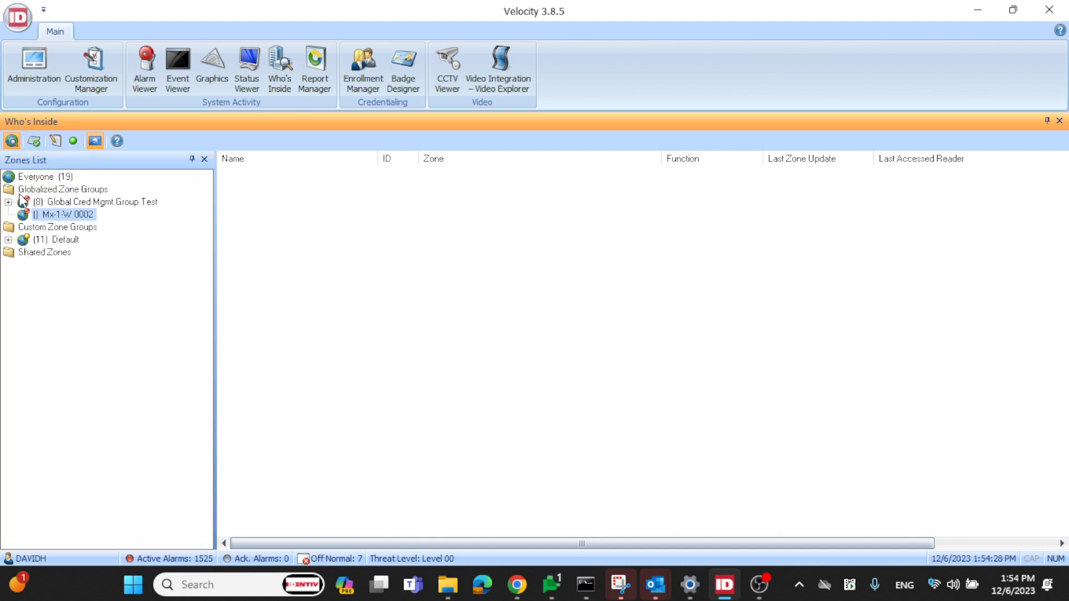
Expand Global Cred Mgmt Group Test and check the credentials listed in its Inside Main Building and Inside Lab 2 zones
{"action": "double_click", "coordinate": [70, 203]}
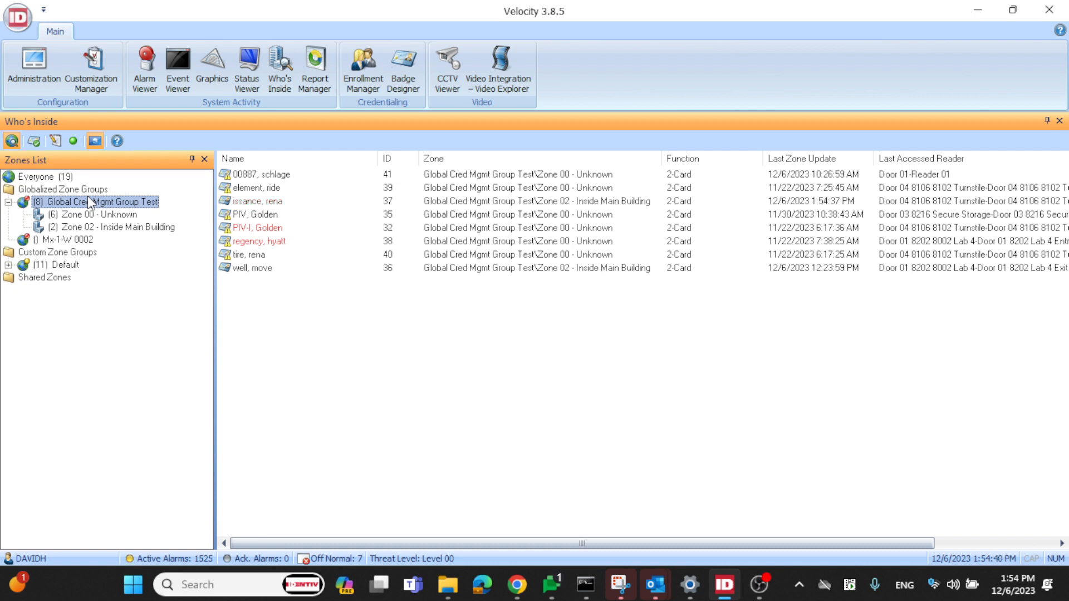
{"action": "left_click", "coordinate": [104, 228]}
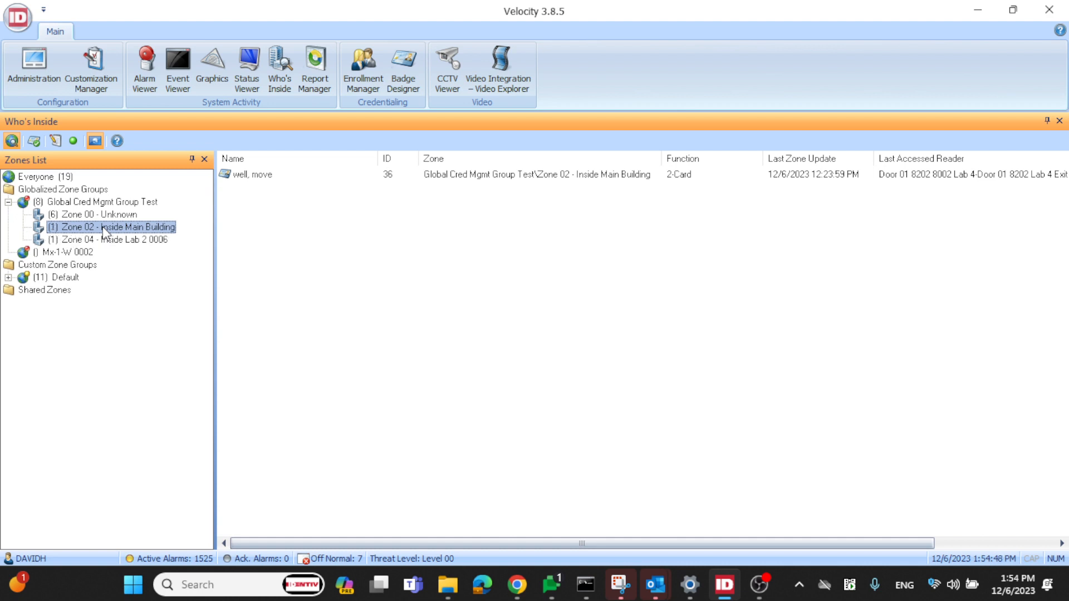
{"action": "left_click", "coordinate": [122, 241]}
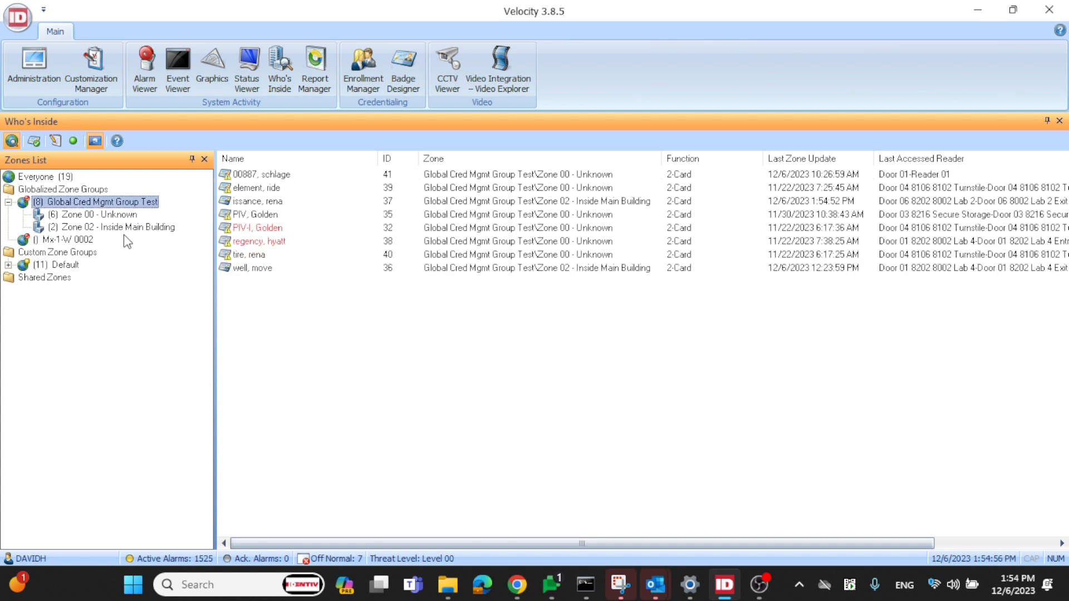
{"action": "left_click", "coordinate": [126, 229]}
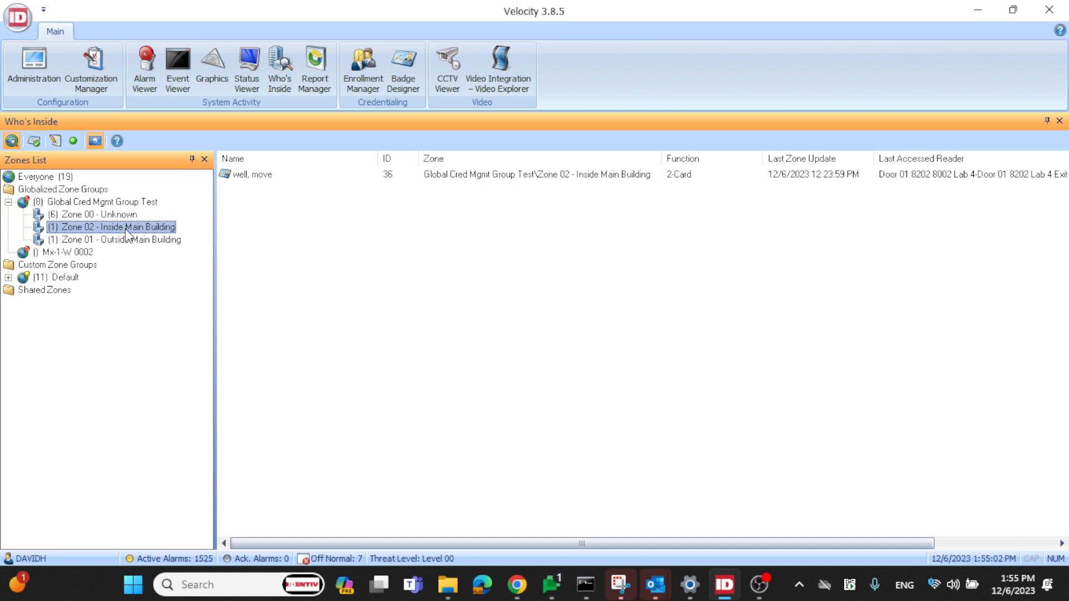
Forgive the credential listed in Zone 01 - Outside Main Building and view Zone 02 - Inside Main Building
{"action": "left_click", "coordinate": [135, 242]}
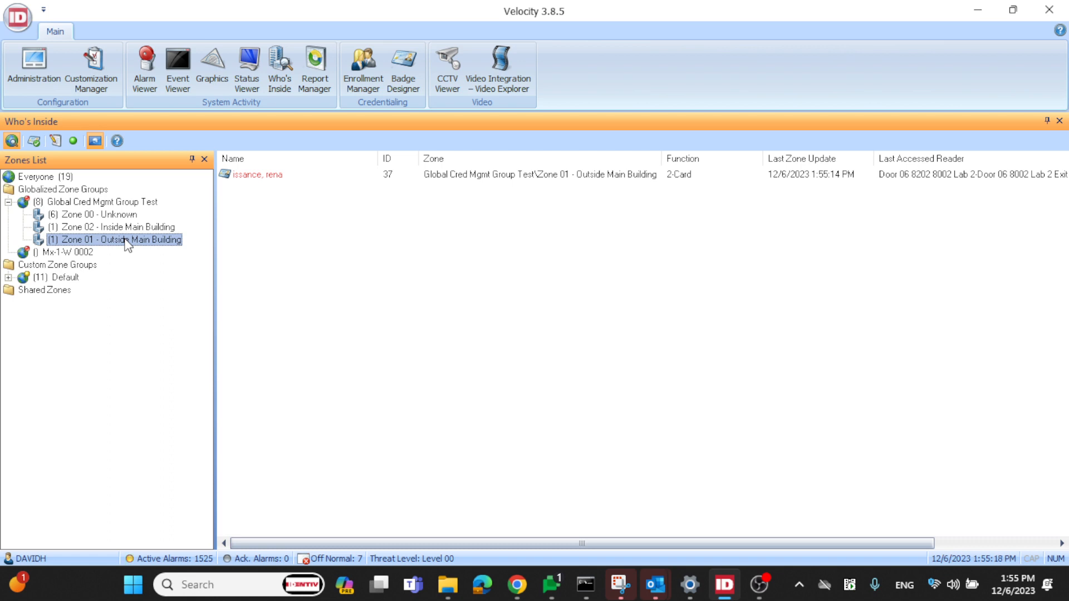
{"action": "left_click", "coordinate": [285, 178]}
{"action": "right_click", "coordinate": [284, 179]}
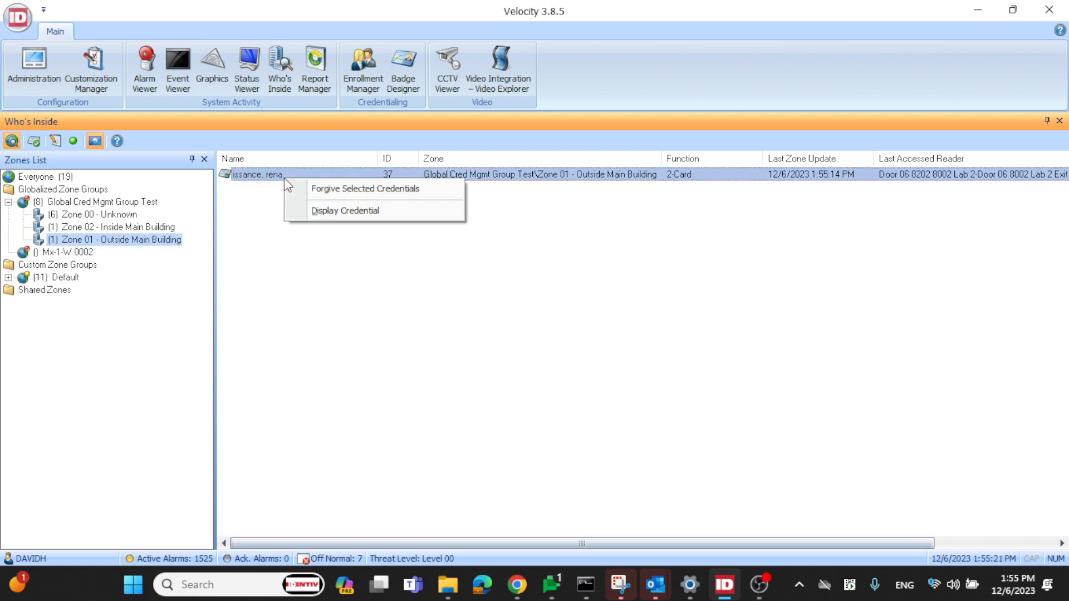
{"action": "left_click", "coordinate": [337, 189]}
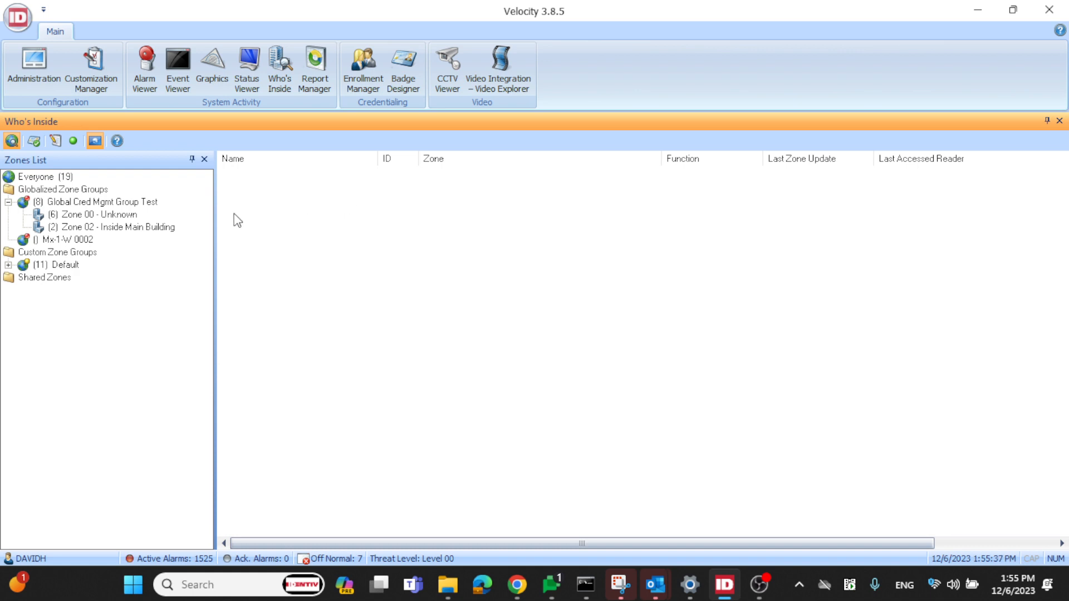
{"action": "left_click", "coordinate": [146, 227]}
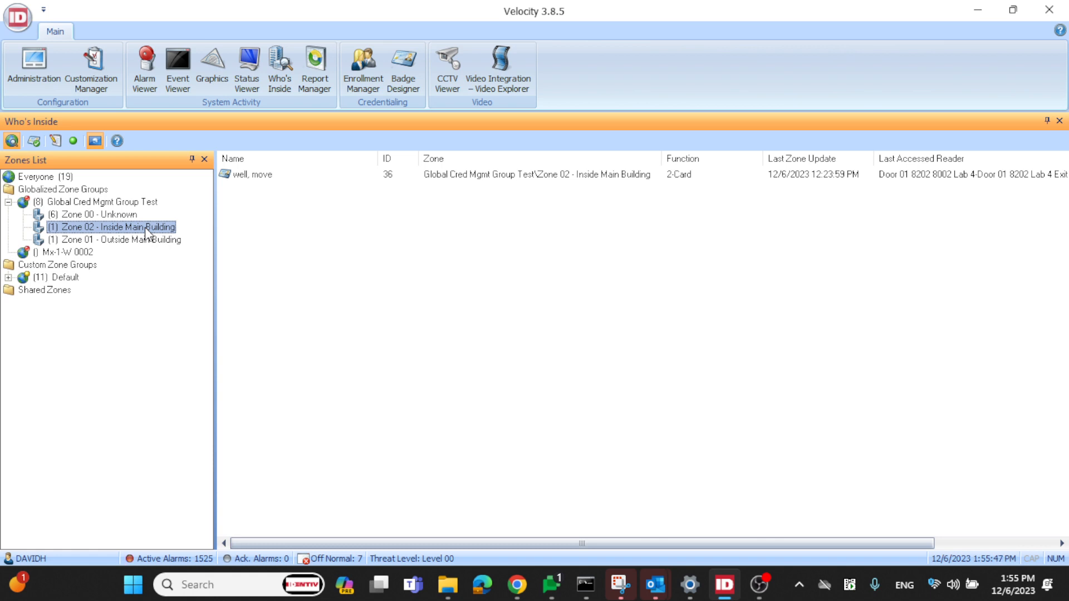
Show the empty zones and rename Zone 10 of Global Cred Mgmt Group Test as "Zone 10 - Inside Lab 5 0011"
{"action": "left_click", "coordinate": [14, 143]}
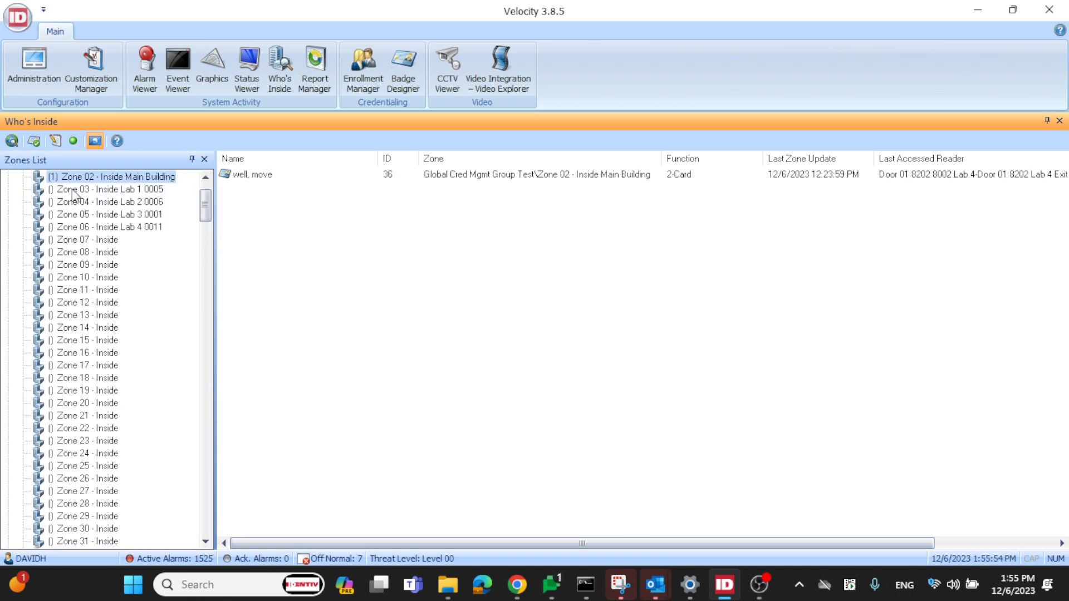
{"action": "left_click", "coordinate": [80, 278]}
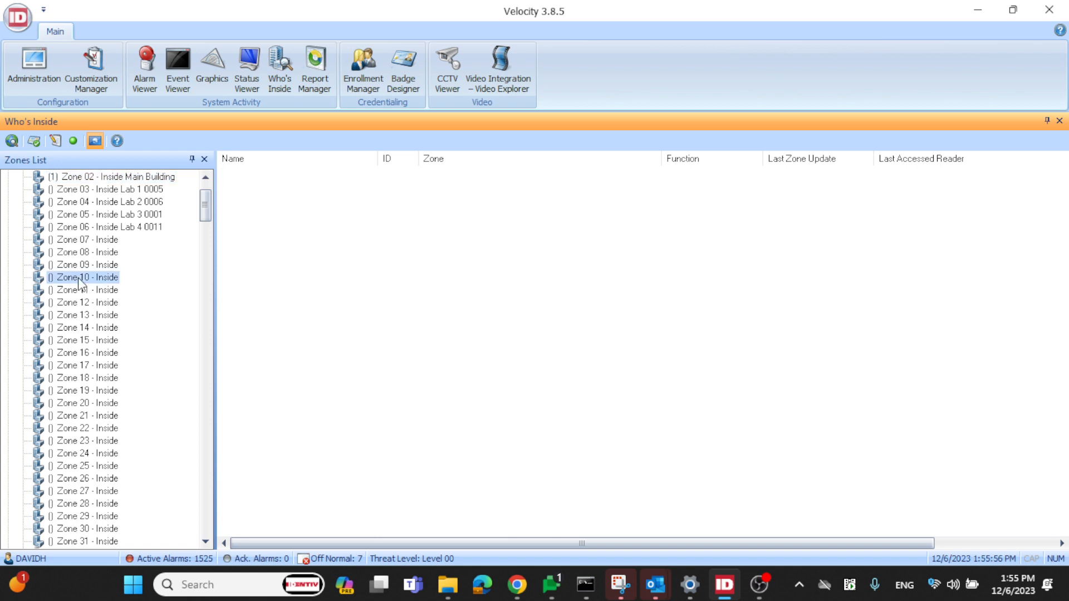
{"action": "right_click", "coordinate": [79, 278]}
{"action": "left_click", "coordinate": [128, 308]}
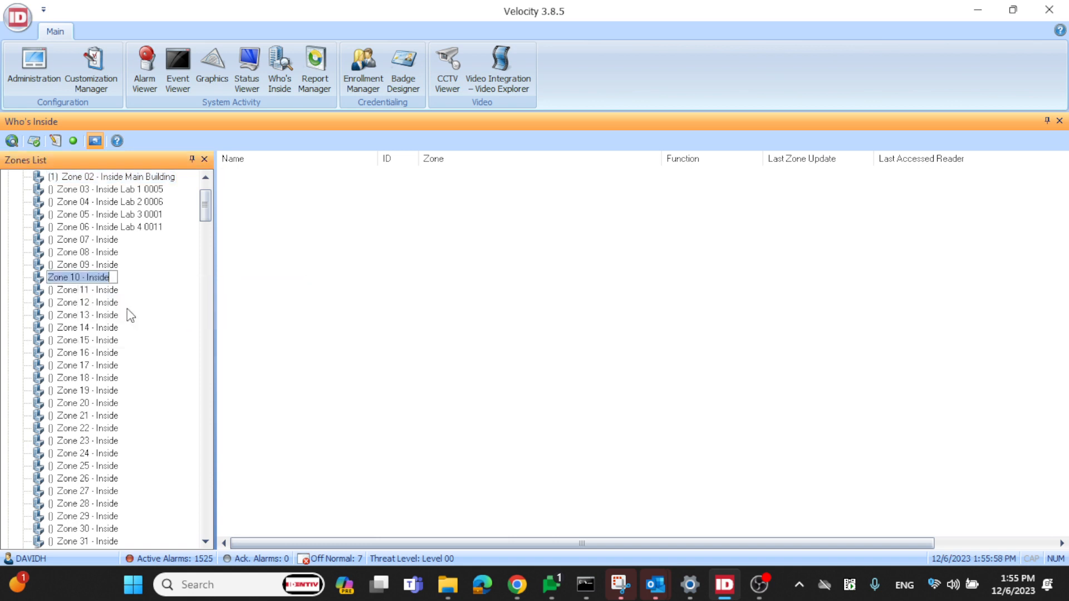
{"action": "left_click", "coordinate": [116, 278]}
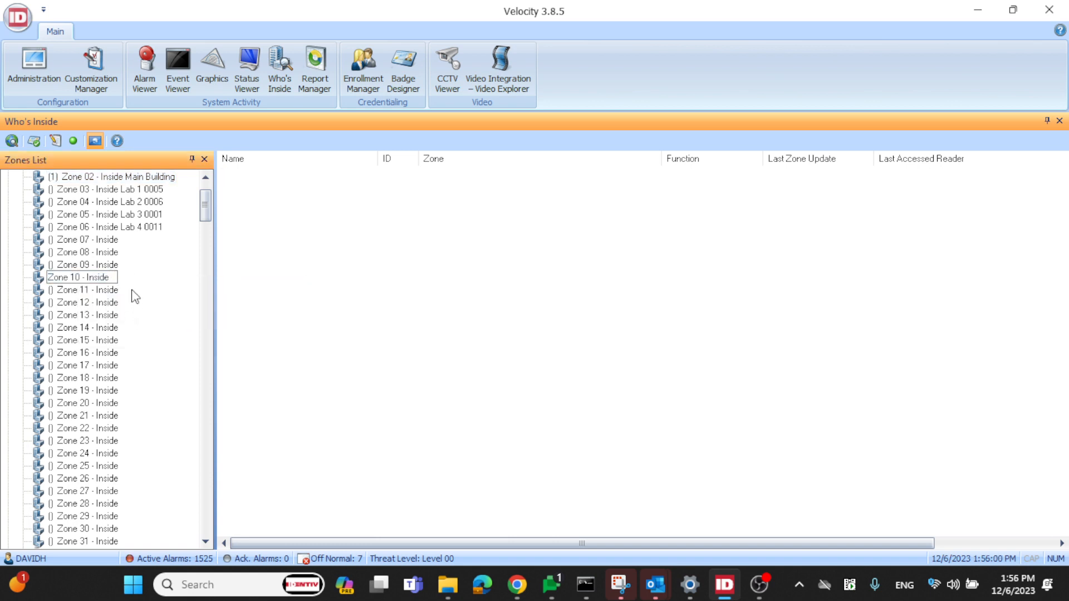
{"action": "type", "text": "Lab 5 0011"}
{"action": "key", "text": "Return"}
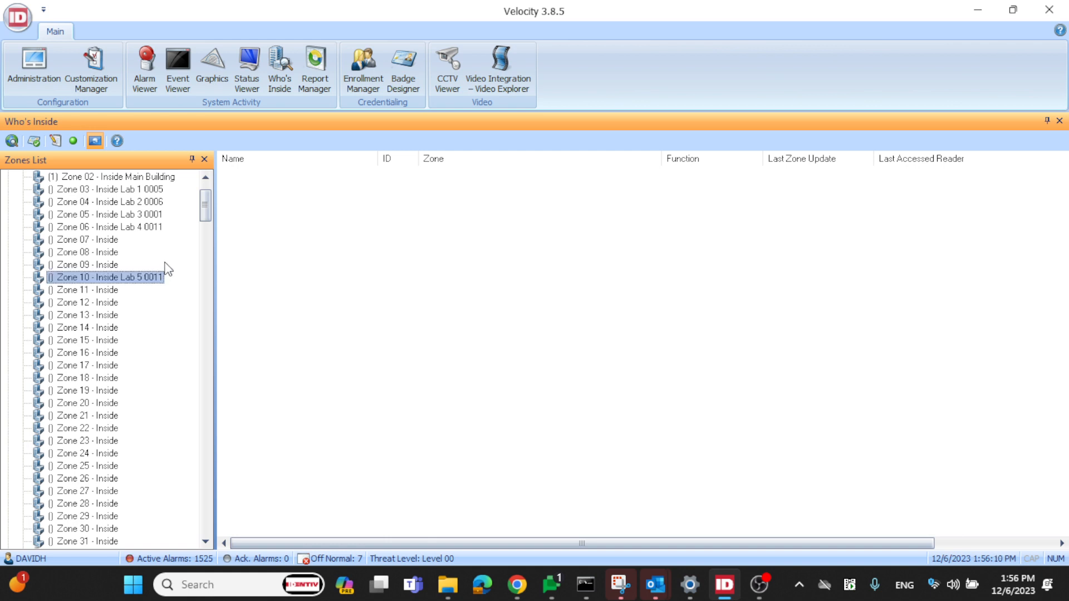
{"action": "left_click", "coordinate": [23, 71]}
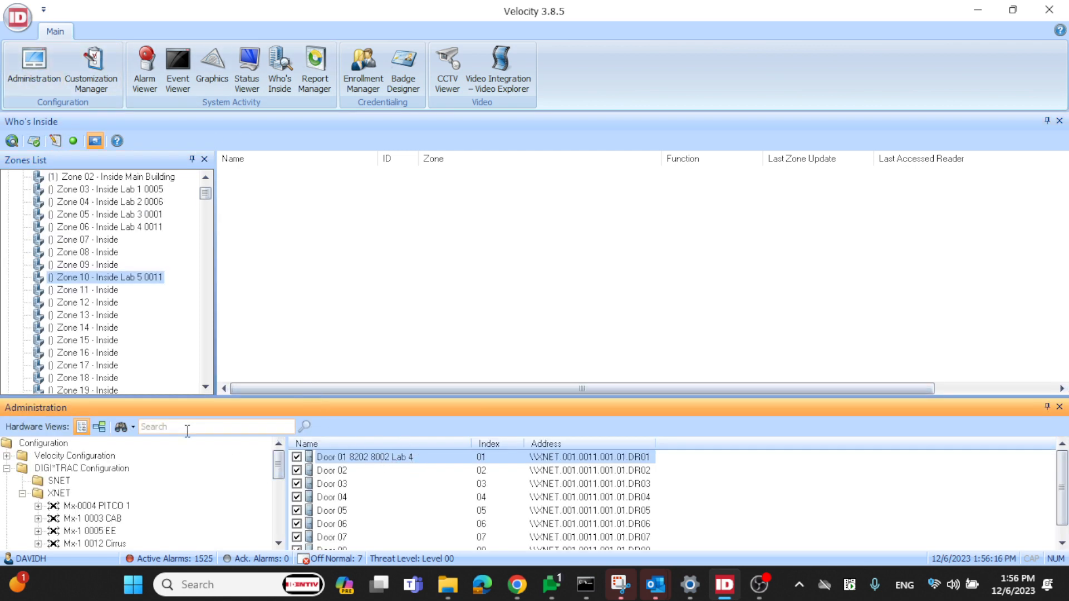
{"action": "left_click_drag", "start_coordinate": [280, 465], "coordinate": [282, 500]}
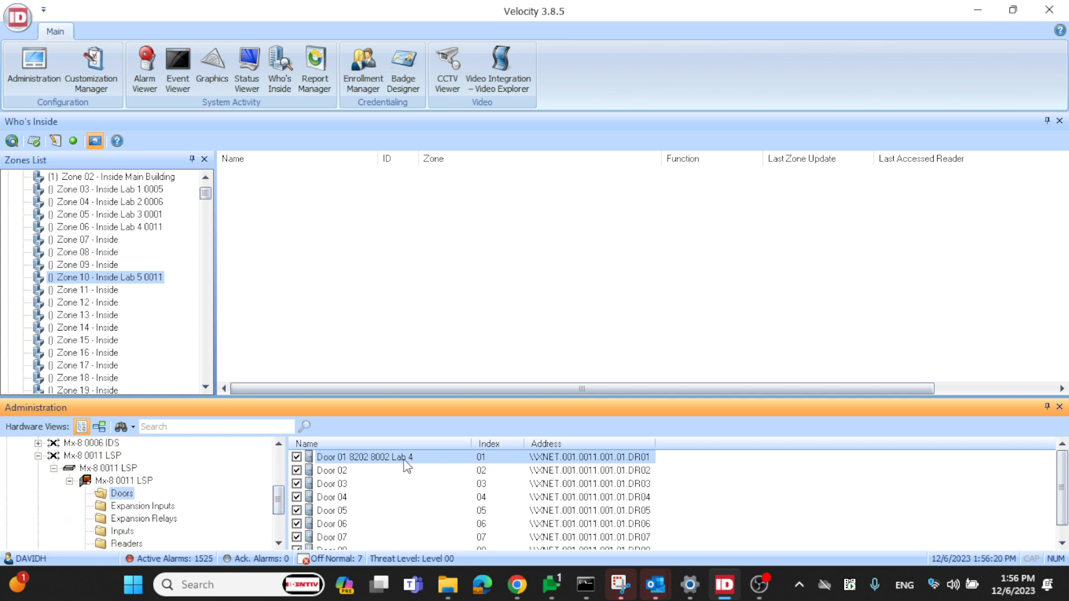
{"action": "left_click", "coordinate": [403, 457]}
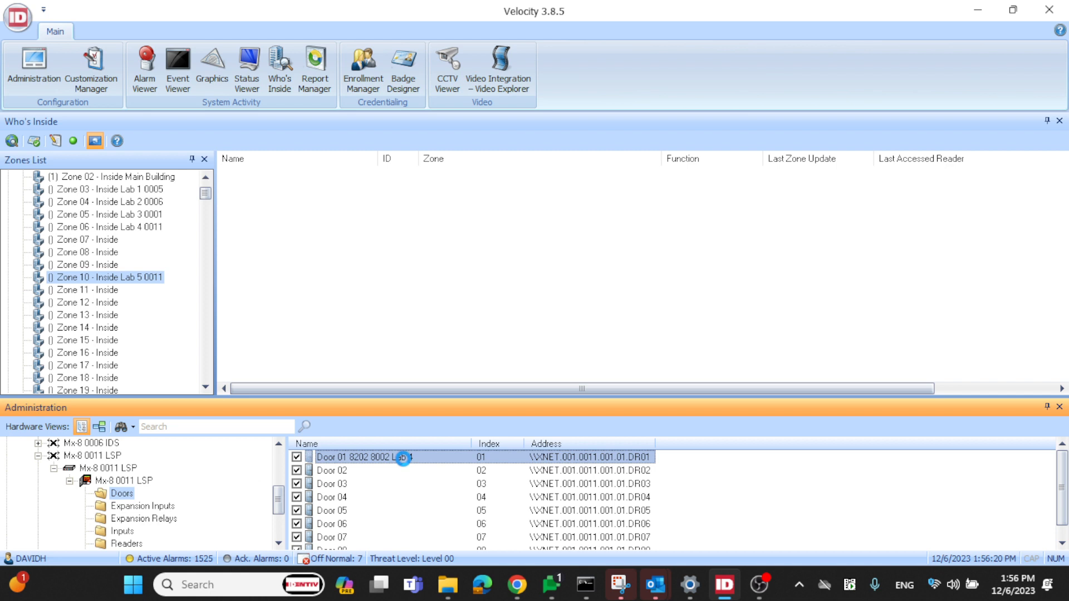
{"action": "double_click", "coordinate": [403, 458]}
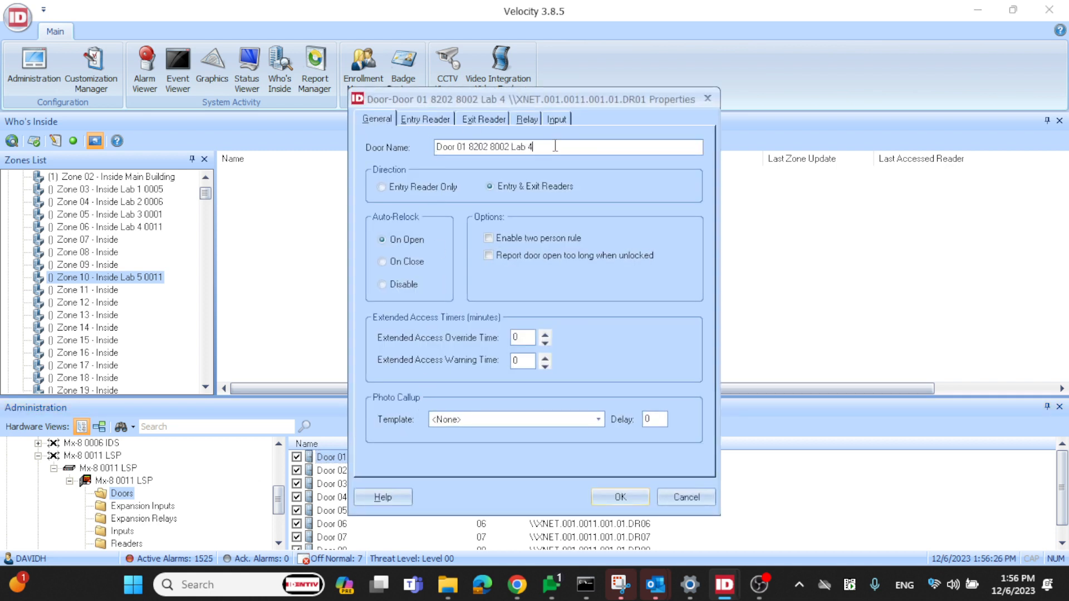
{"action": "key", "text": "BackSpace"}
{"action": "type", "text": "5"}
Set the entry reader's passback To zone to Global Cred Mgmt Group Test\Zone 10 - Inside Lab 5 0011
{"action": "left_click", "coordinate": [422, 116]}
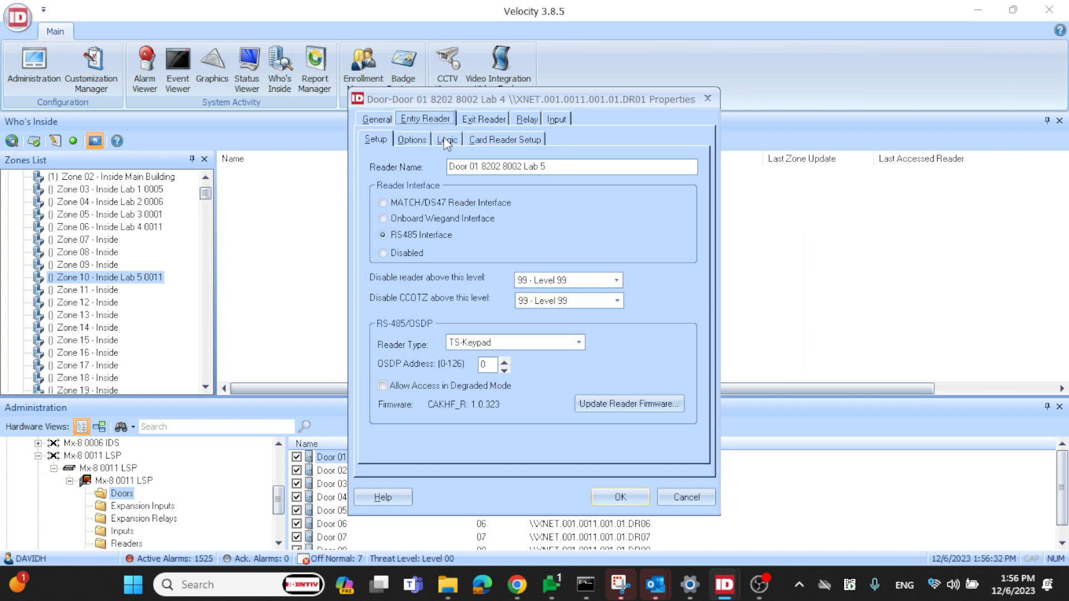
{"action": "left_click", "coordinate": [445, 140]}
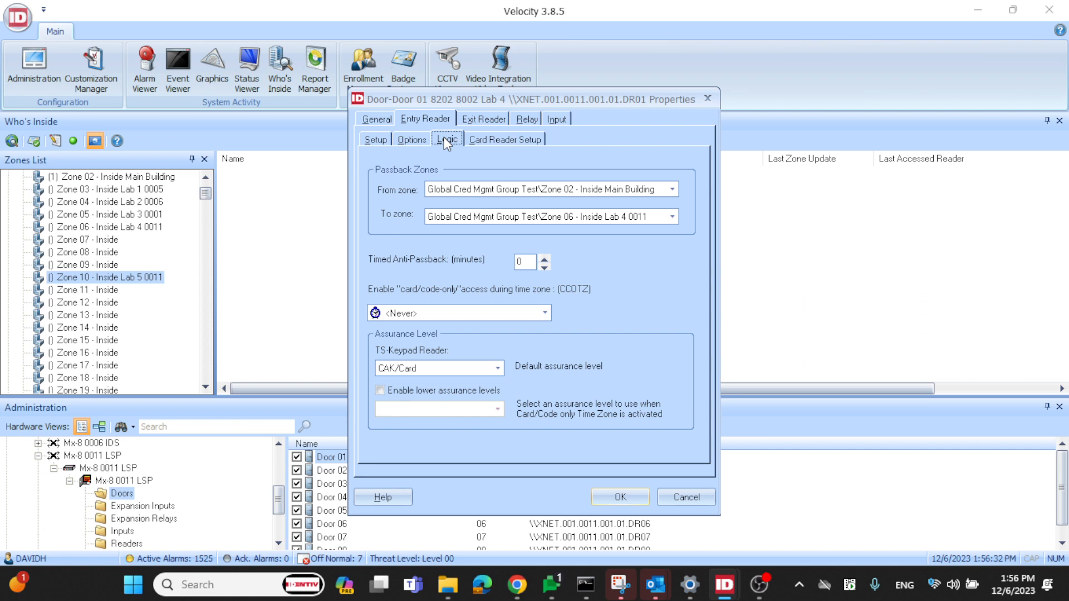
{"action": "left_click", "coordinate": [672, 218]}
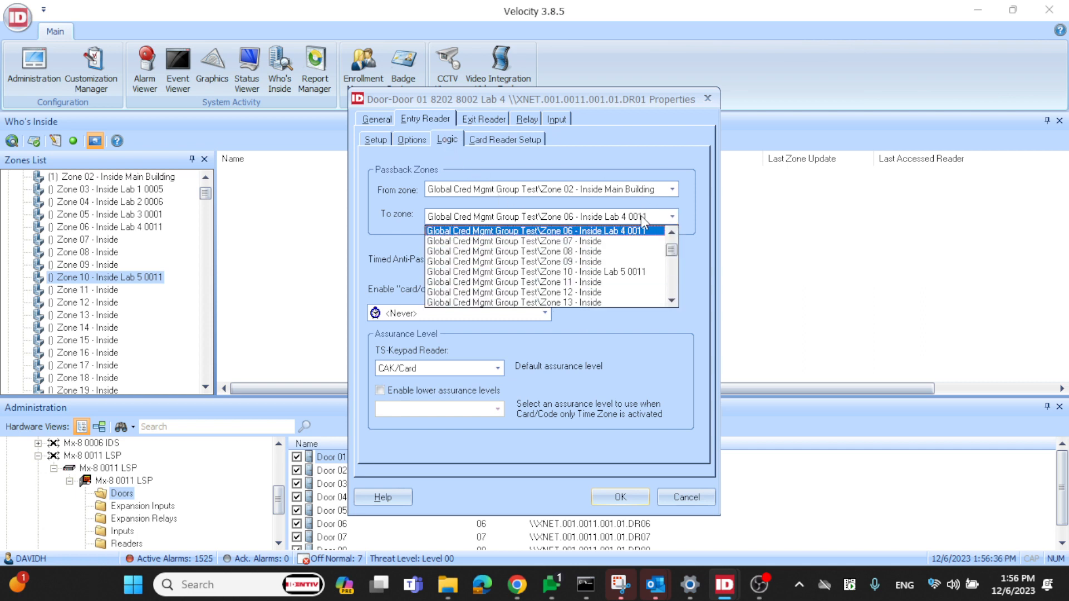
{"action": "left_click", "coordinate": [612, 272]}
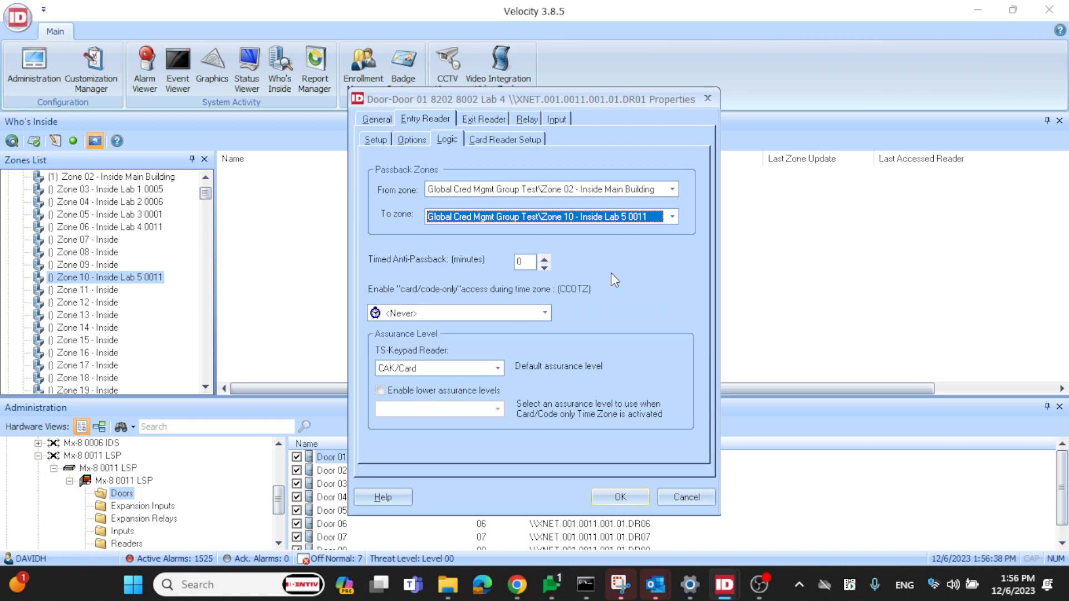
Set the exit reader's passback From zone to Global Cred Mgmt Group Test\Zone 10 - Inside Lab 5 0011 and save the door properties
{"action": "left_click", "coordinate": [476, 116]}
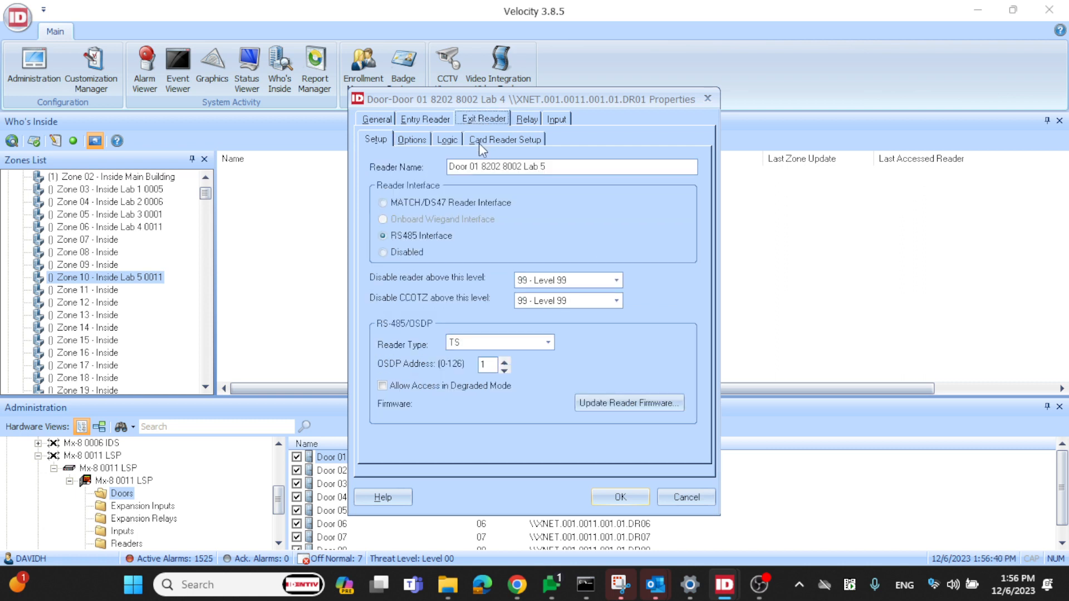
{"action": "left_click", "coordinate": [453, 141]}
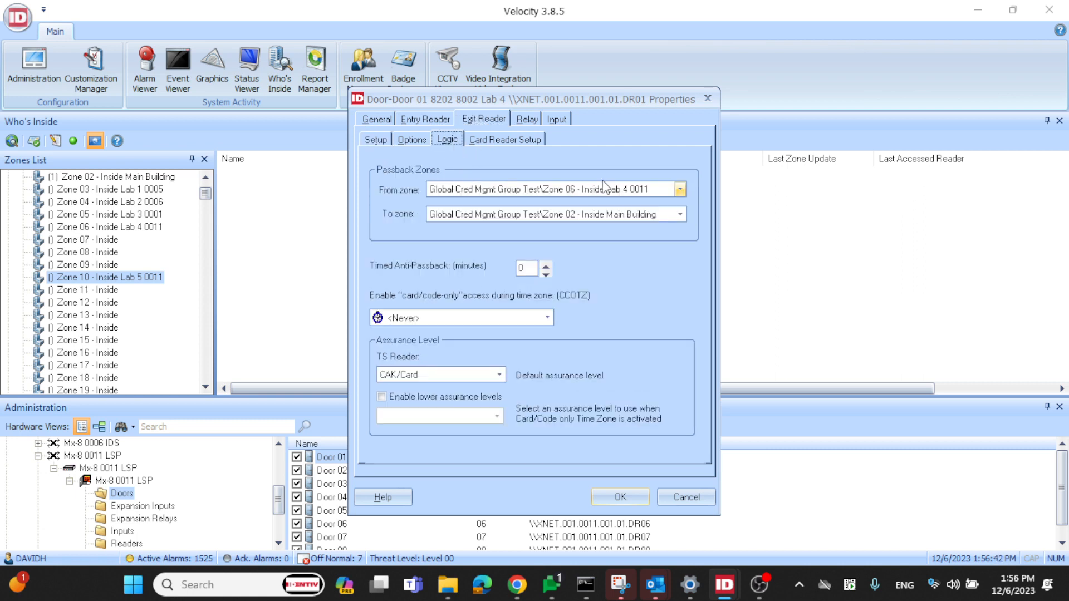
{"action": "left_click", "coordinate": [628, 190]}
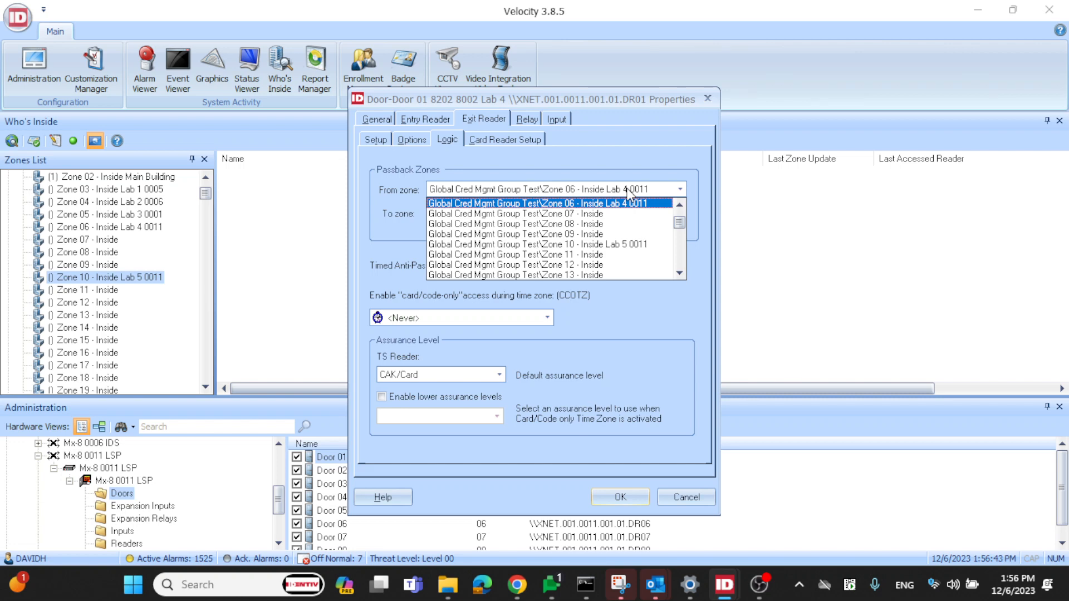
{"action": "left_click", "coordinate": [629, 245]}
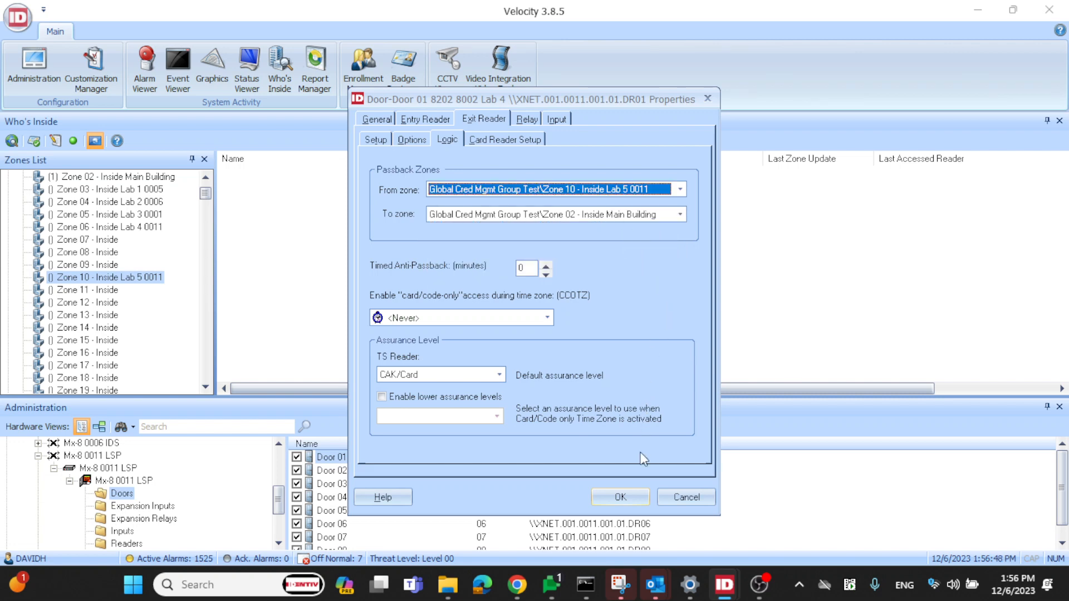
{"action": "left_click", "coordinate": [629, 500]}
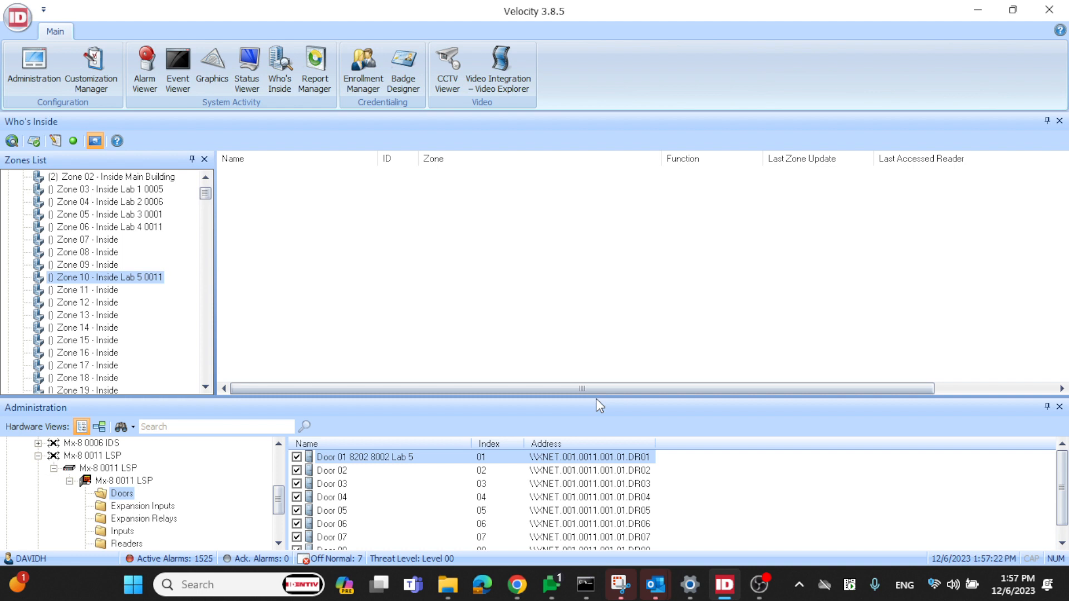
Check the credentials listed in Zone 02 - Inside Main Building and Zone 01 - Outside Main Building
{"action": "left_click", "coordinate": [128, 177]}
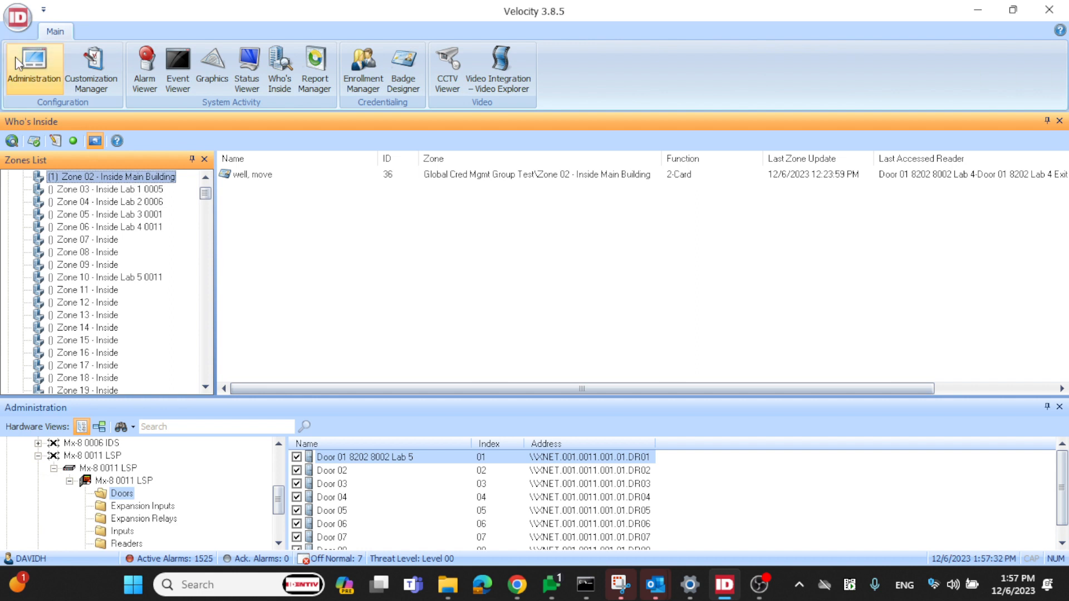
{"action": "scroll", "coordinate": [133, 200], "scroll_direction": "up", "scroll_amount": 1}
{"action": "left_click", "coordinate": [135, 203]}
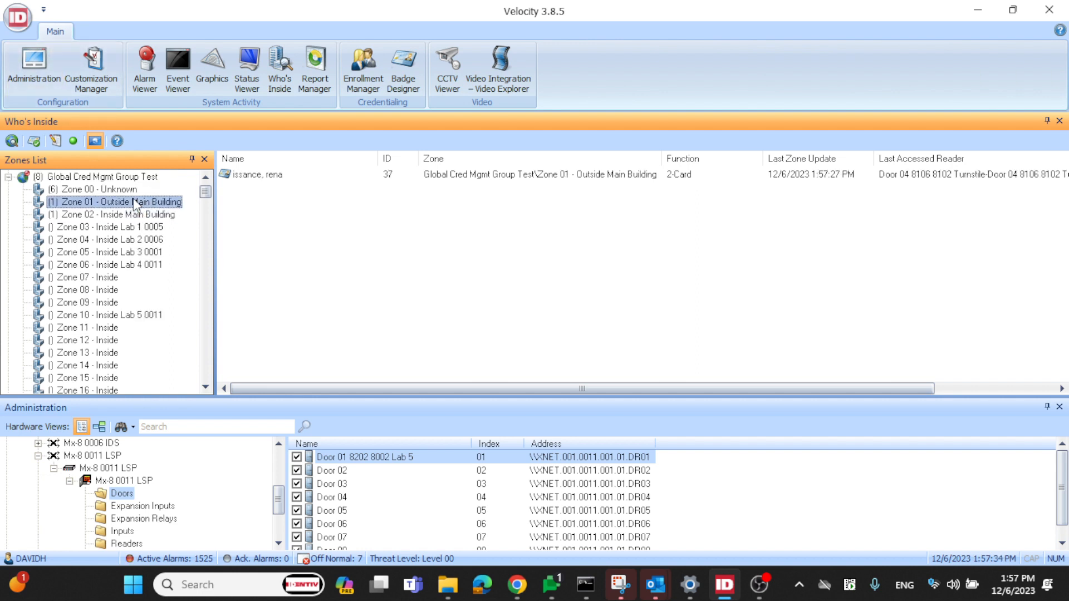